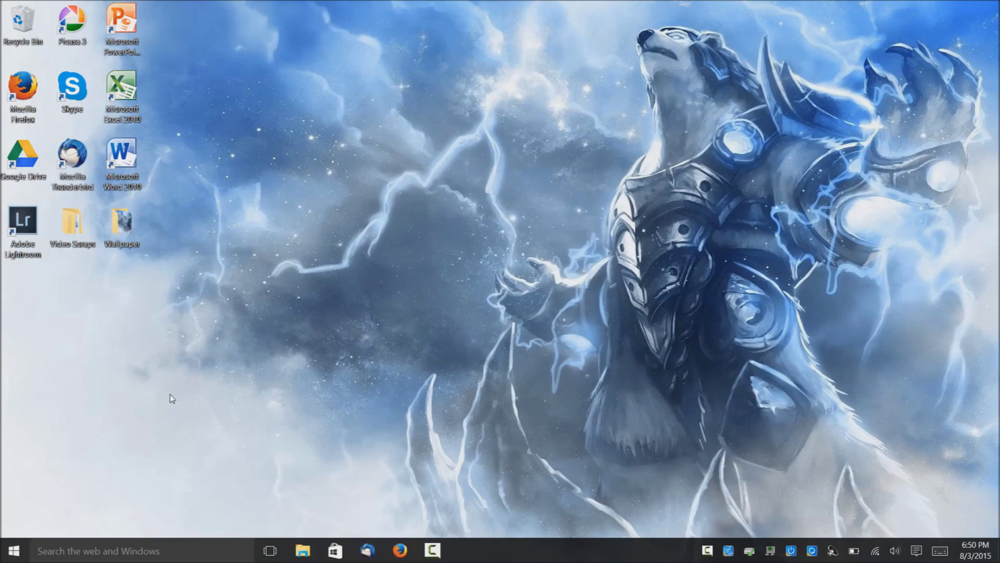
Step: Open the Start menu from the taskbar's Start button
{"action": "left_click", "coordinate": [14, 550]}
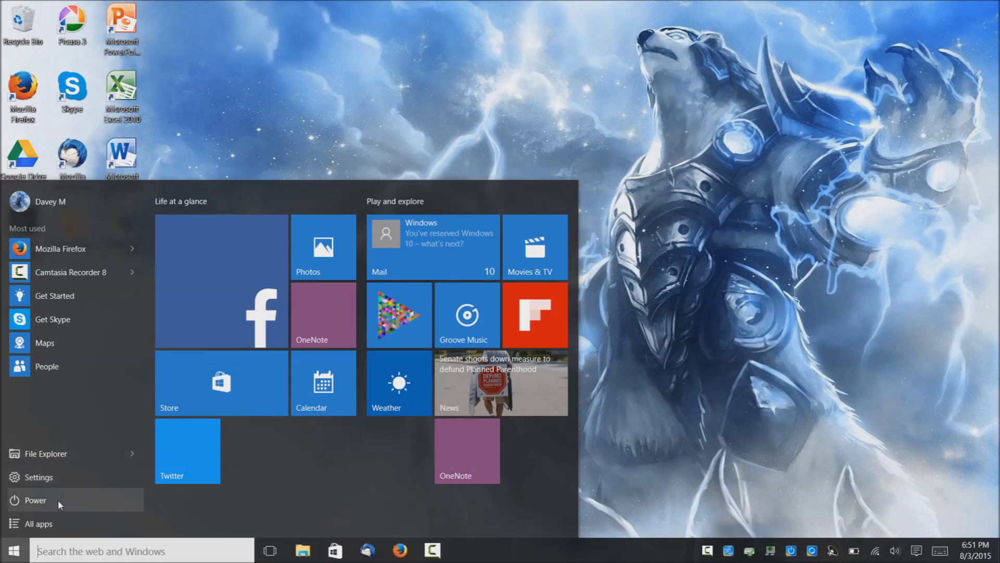
Step: Browse the alphabetical All apps list, then bring the Start menu back to its default view
{"action": "left_click", "coordinate": [51, 530]}
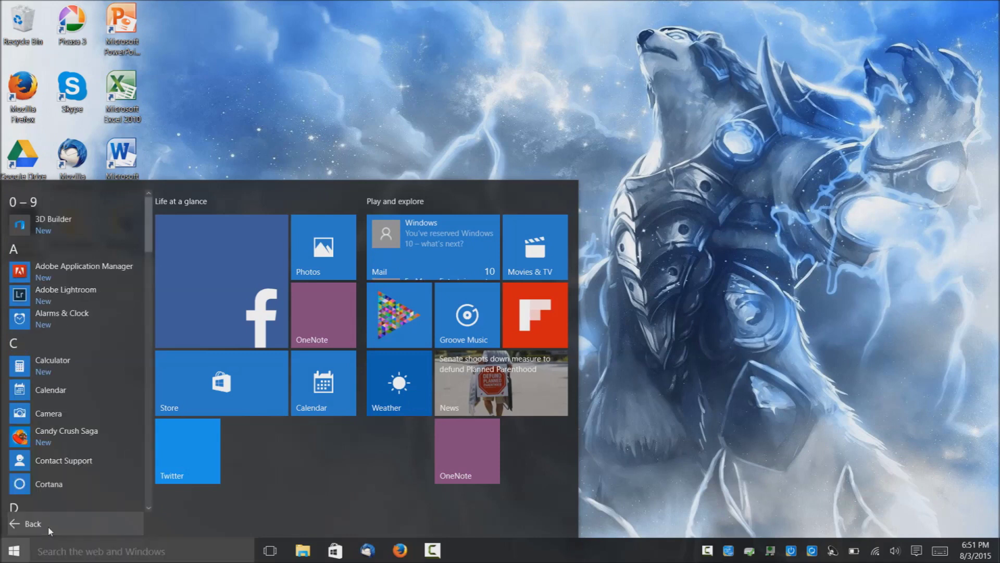
{"action": "scroll", "coordinate": [150, 251], "scroll_direction": "down", "scroll_amount": 3}
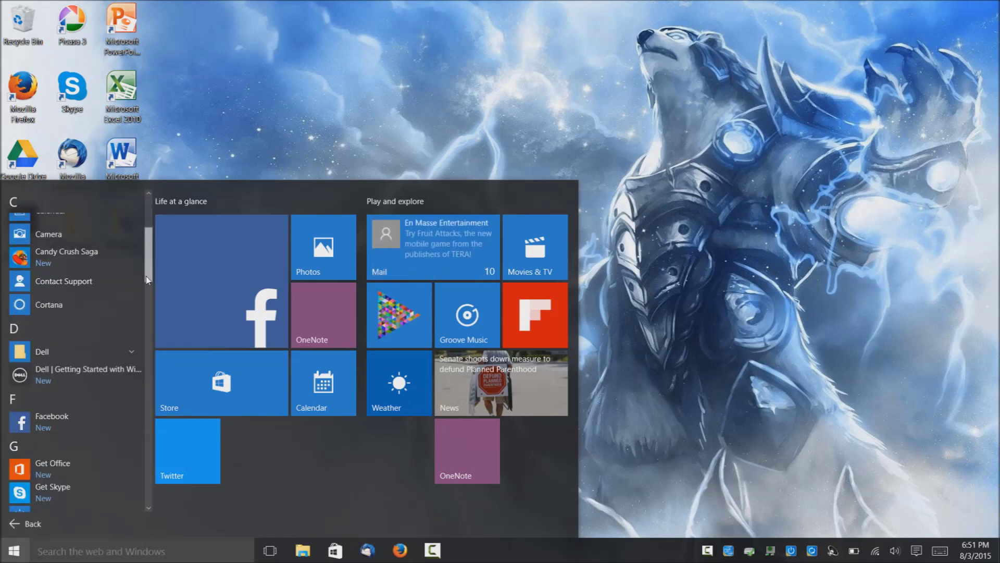
{"action": "scroll", "coordinate": [150, 251], "scroll_direction": "up", "scroll_amount": 3}
{"action": "left_click", "coordinate": [15, 551]}
{"action": "left_click", "coordinate": [15, 551]}
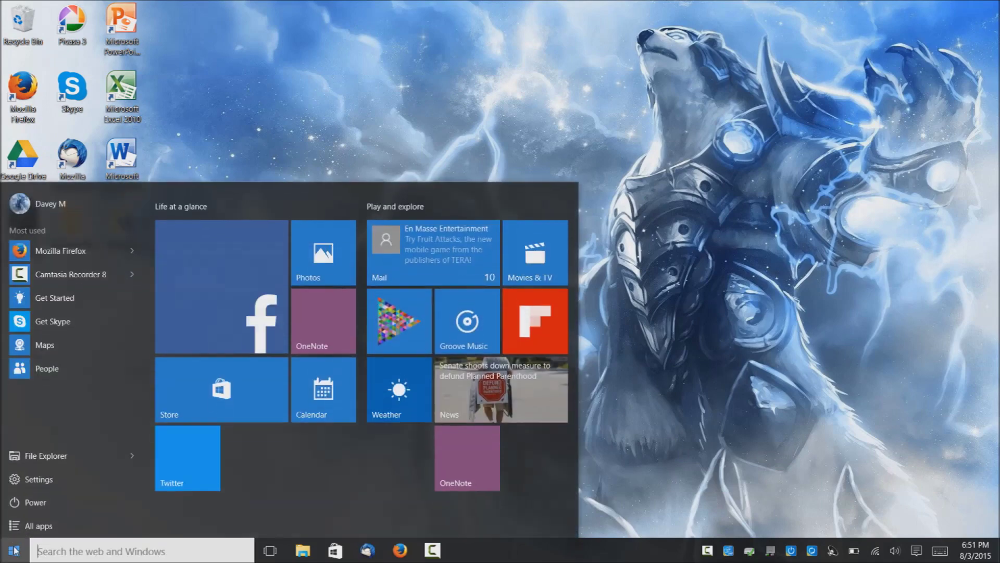
Step: Open Settings, search for 'control', then 'power', and clear the search box
{"action": "left_click", "coordinate": [57, 475]}
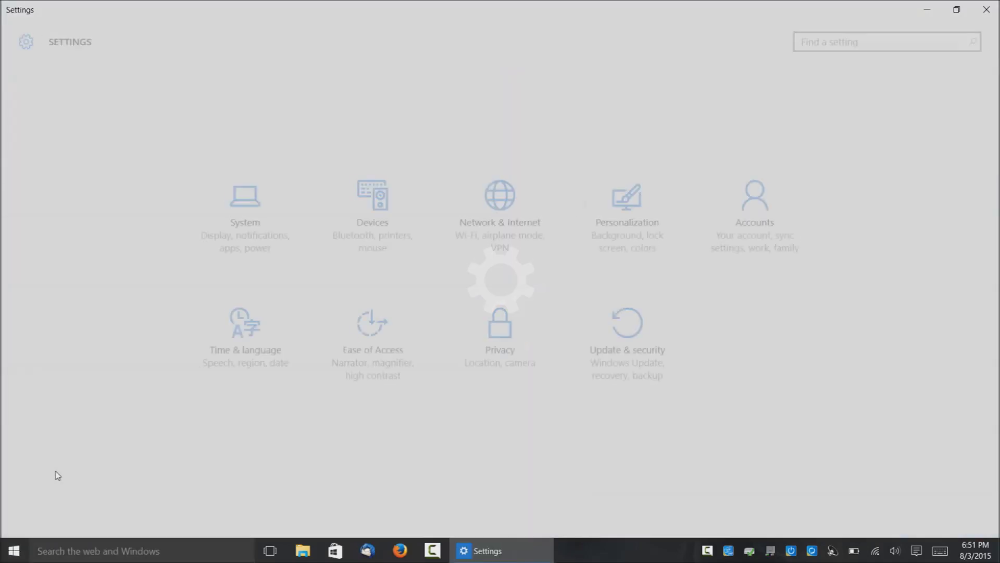
{"action": "left_click", "coordinate": [820, 38]}
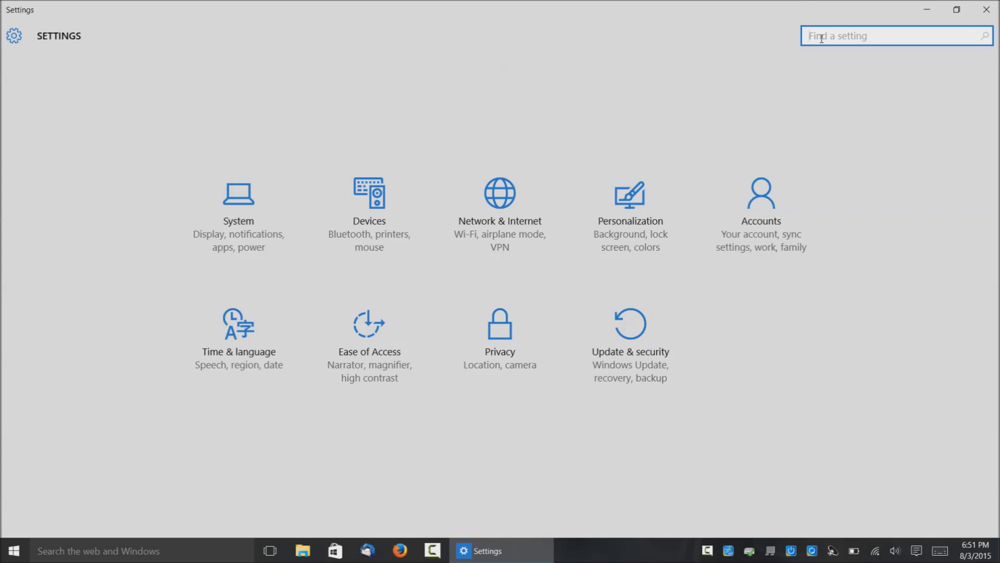
{"action": "type", "text": "control"}
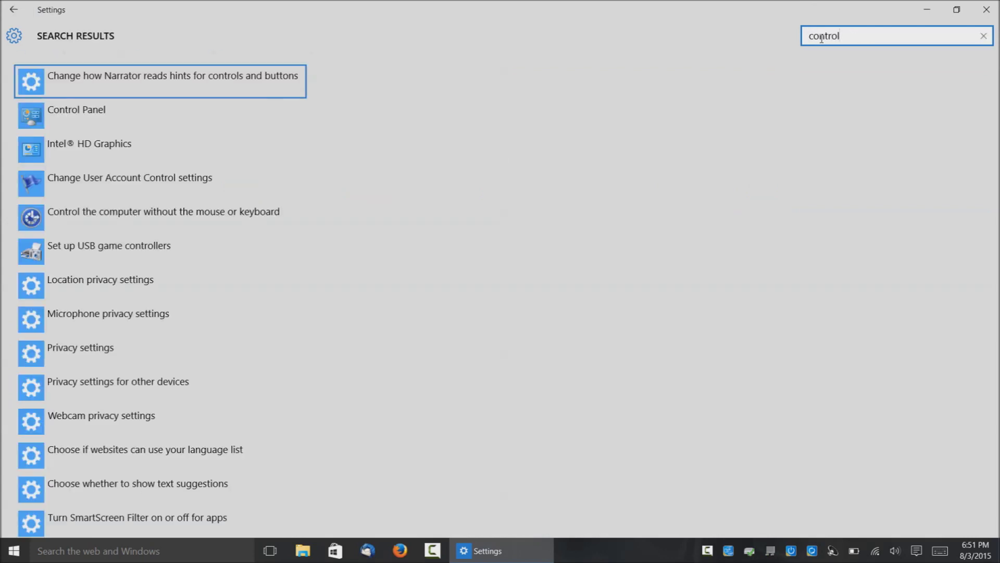
{"action": "key", "text": "BackSpace"}
{"action": "key", "text": "BackSpace"}
{"action": "key", "text": "BackSpace"}
{"action": "key", "text": "BackSpace"}
{"action": "key", "text": "BackSpace"}
{"action": "key", "text": "BackSpace"}
{"action": "key", "text": "BackSpace"}
{"action": "type", "text": "power"}
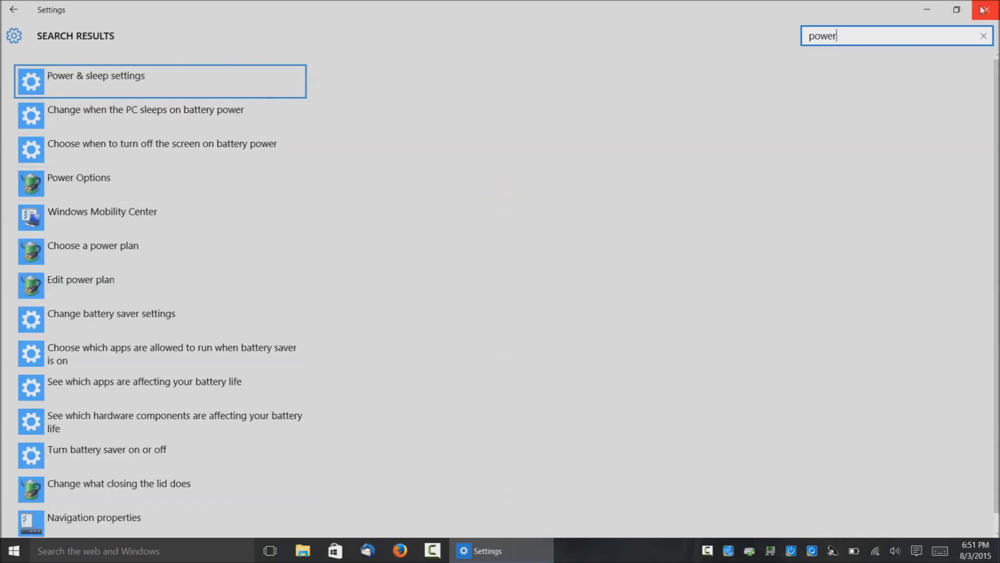
{"action": "left_click", "coordinate": [984, 35]}
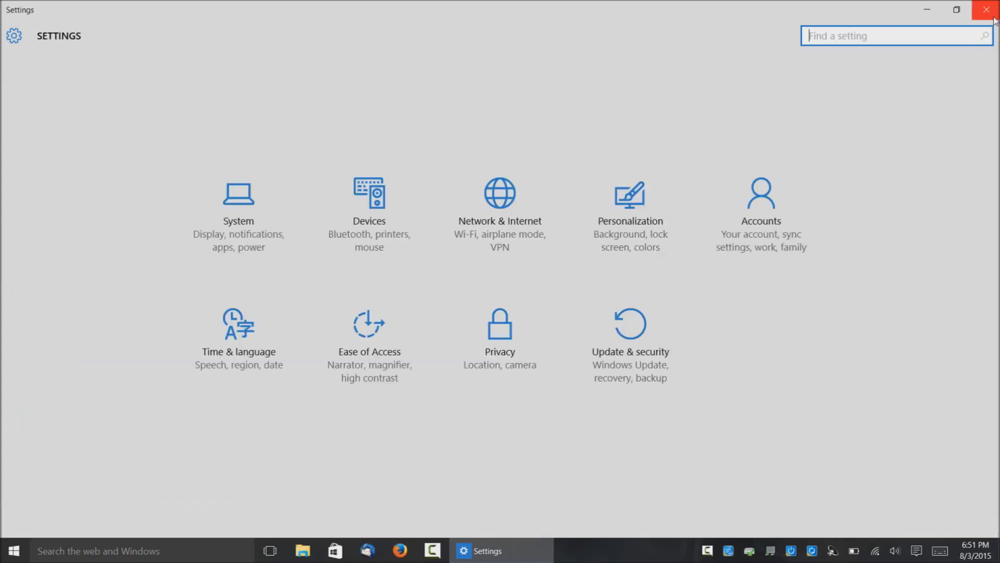
{"action": "left_click", "coordinate": [993, 16]}
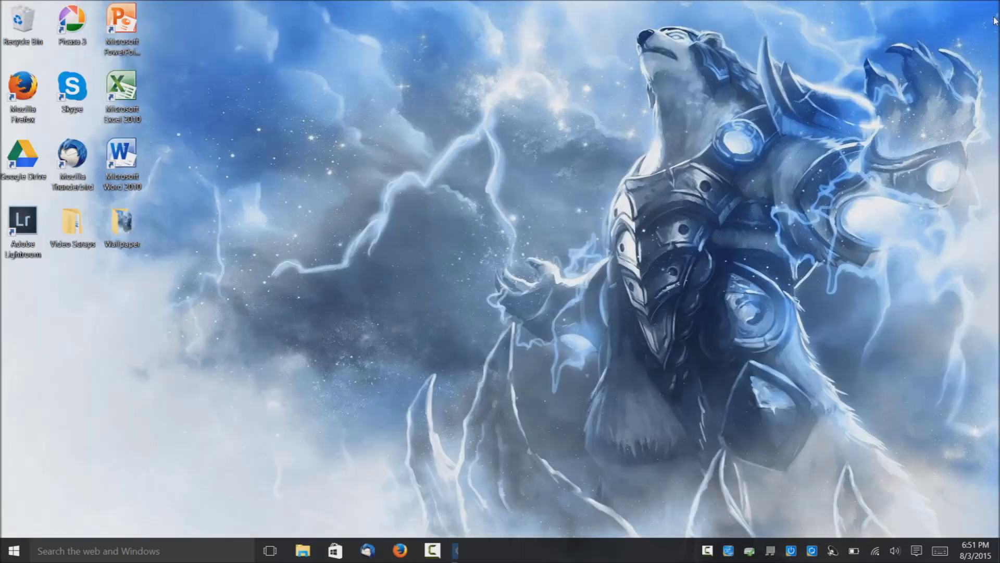
{"action": "left_click", "coordinate": [3, 555]}
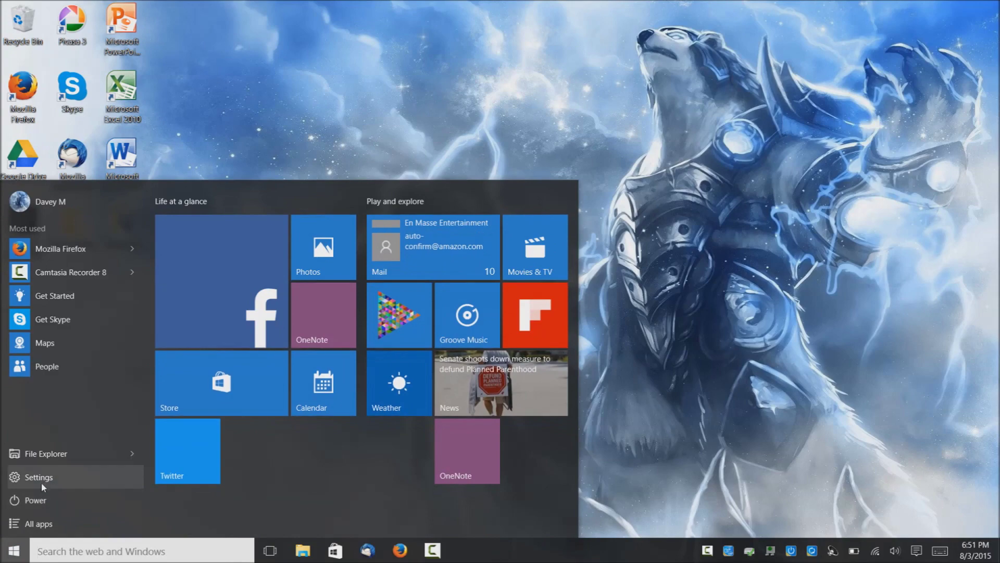
{"action": "left_click", "coordinate": [52, 455]}
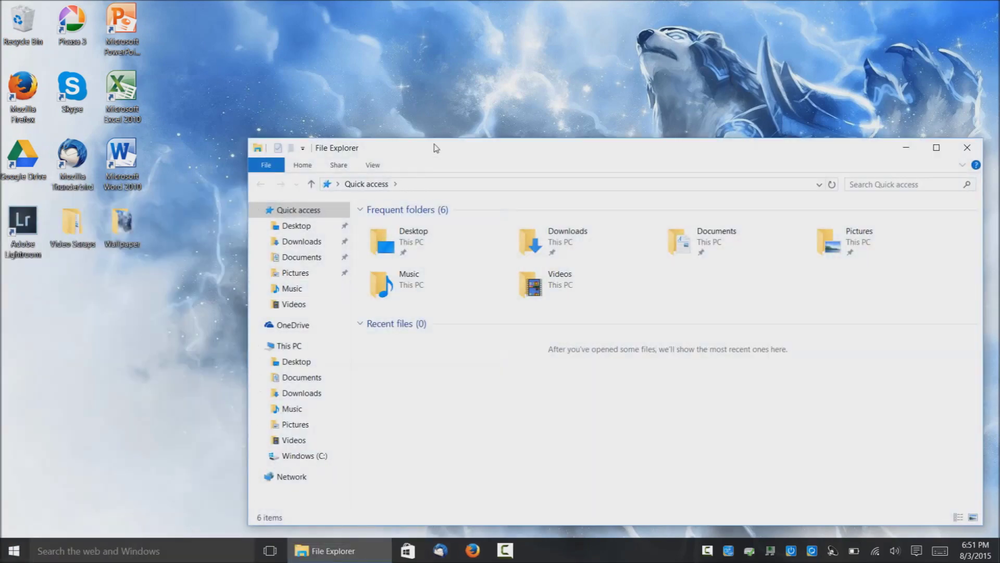
{"action": "left_click_drag", "start_coordinate": [437, 148], "coordinate": [363, 117]}
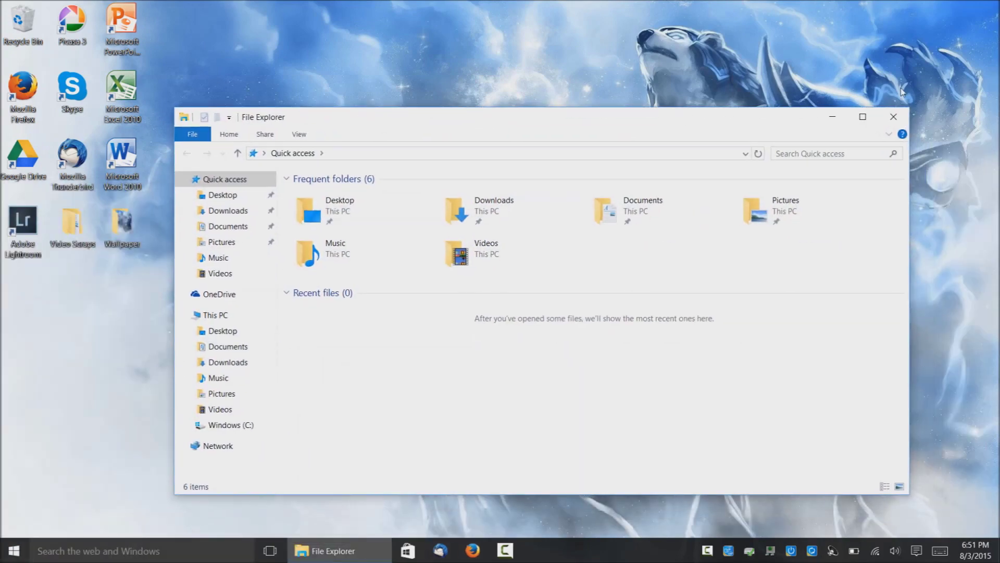
{"action": "left_click", "coordinate": [900, 115]}
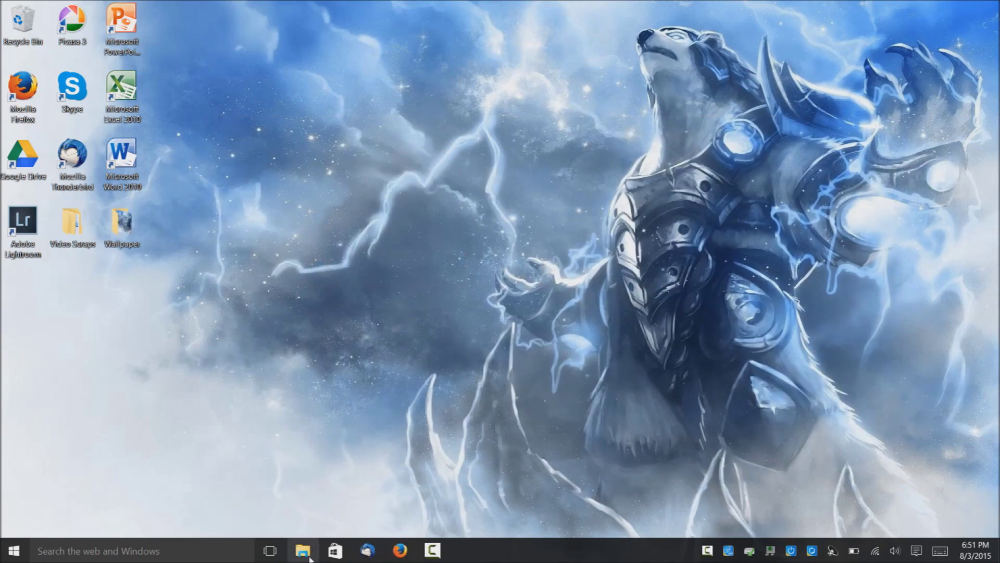
{"action": "left_click", "coordinate": [14, 551]}
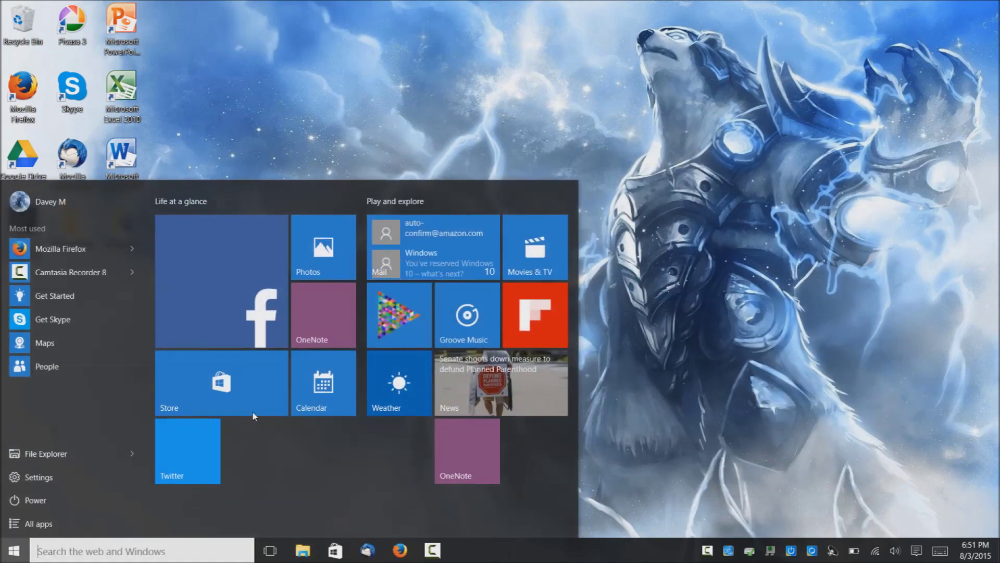
{"action": "left_click", "coordinate": [761, 385]}
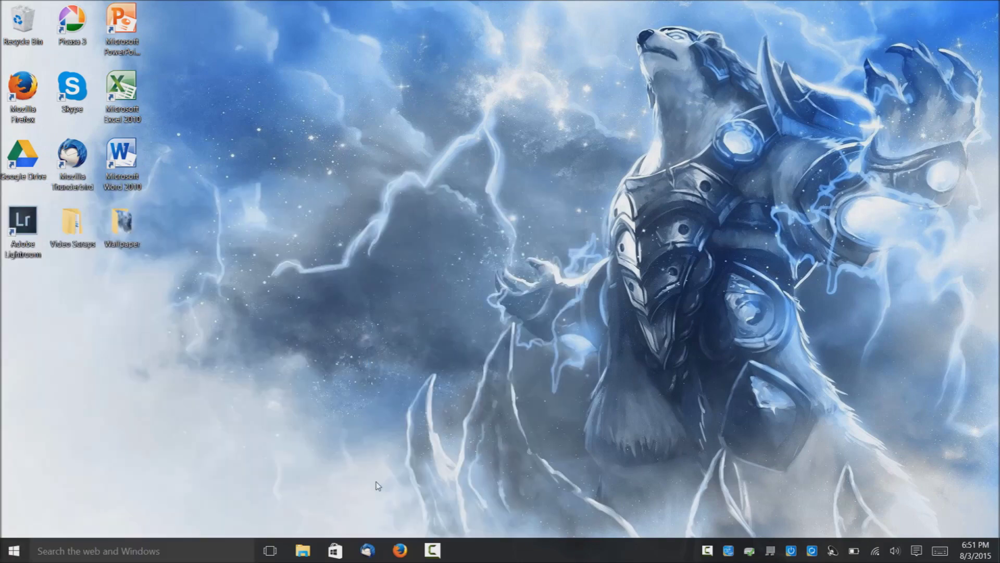
{"action": "left_click", "coordinate": [302, 551]}
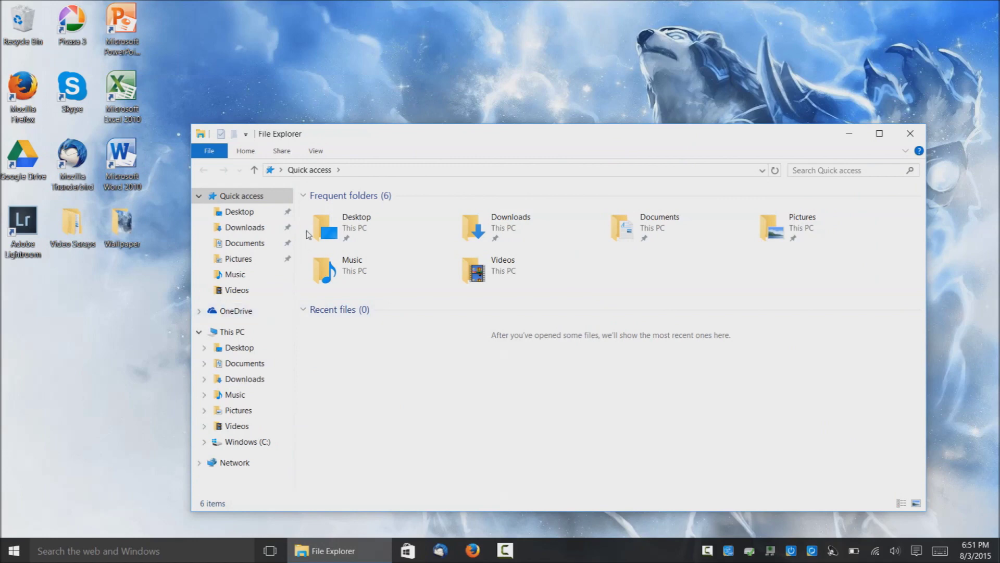
{"action": "left_click_drag", "start_coordinate": [381, 134], "coordinate": [344, 73]}
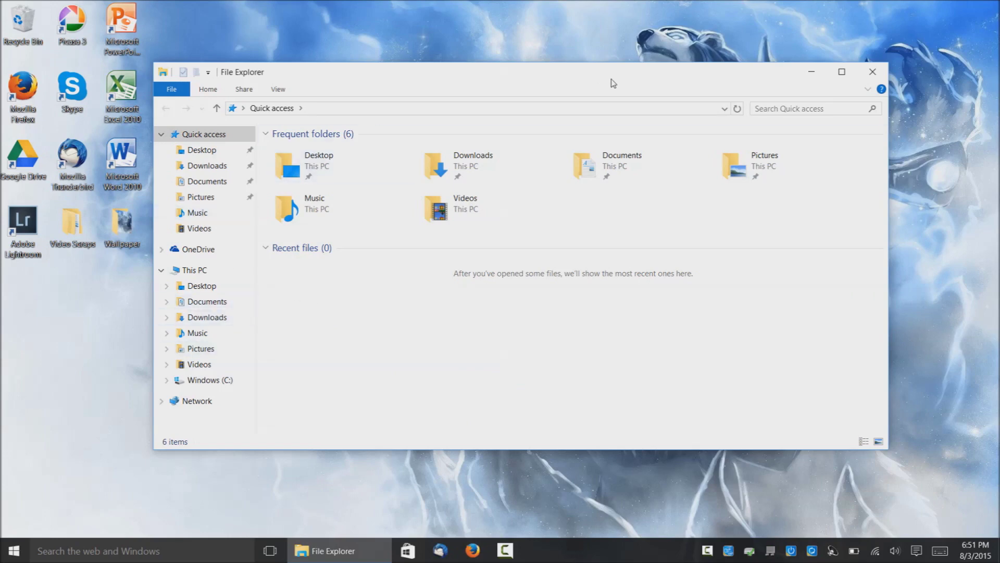
{"action": "left_click", "coordinate": [874, 73]}
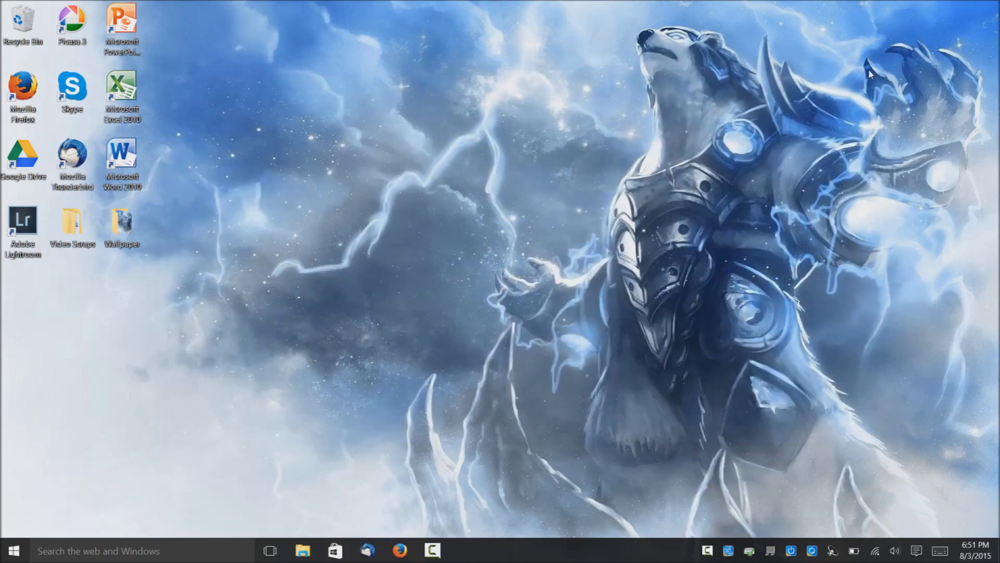
Step: Open the Action Center and switch Tablet mode on
{"action": "left_click", "coordinate": [918, 552]}
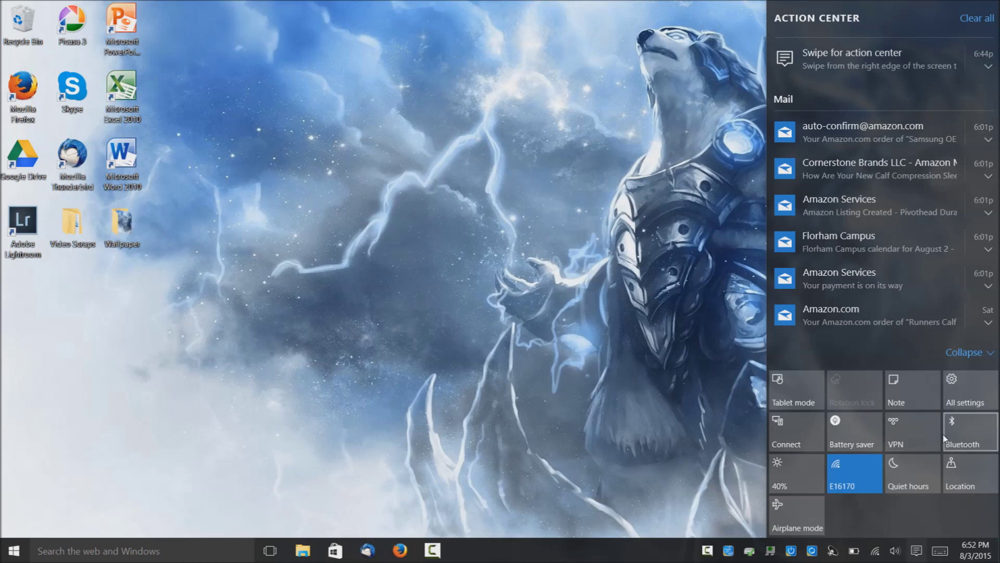
{"action": "left_click", "coordinate": [796, 388]}
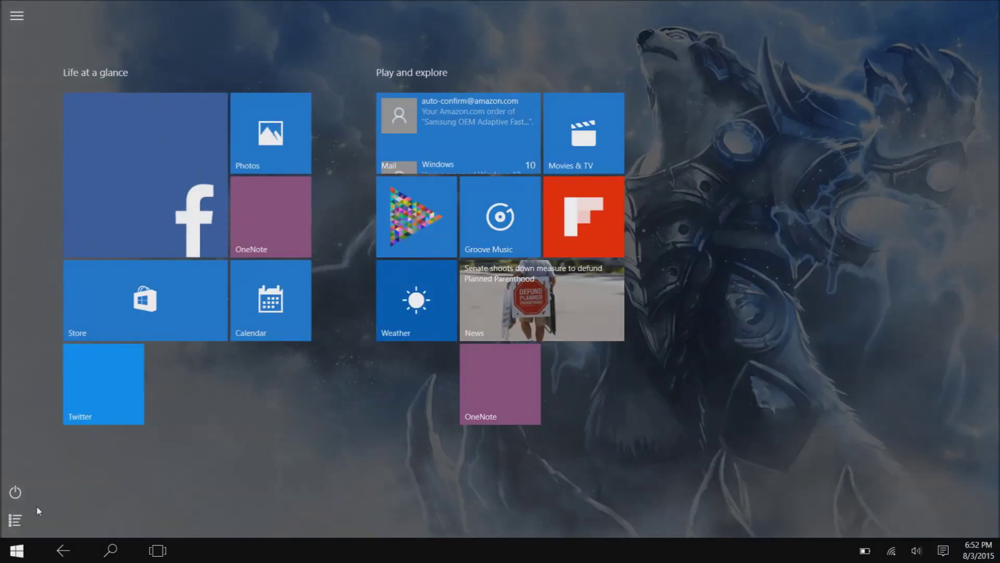
Step: Browse the full-screen app list, then turn Tablet mode off from the Action Center
{"action": "left_click", "coordinate": [15, 519]}
{"action": "scroll", "coordinate": [64, 162], "scroll_direction": "up", "scroll_amount": 10}
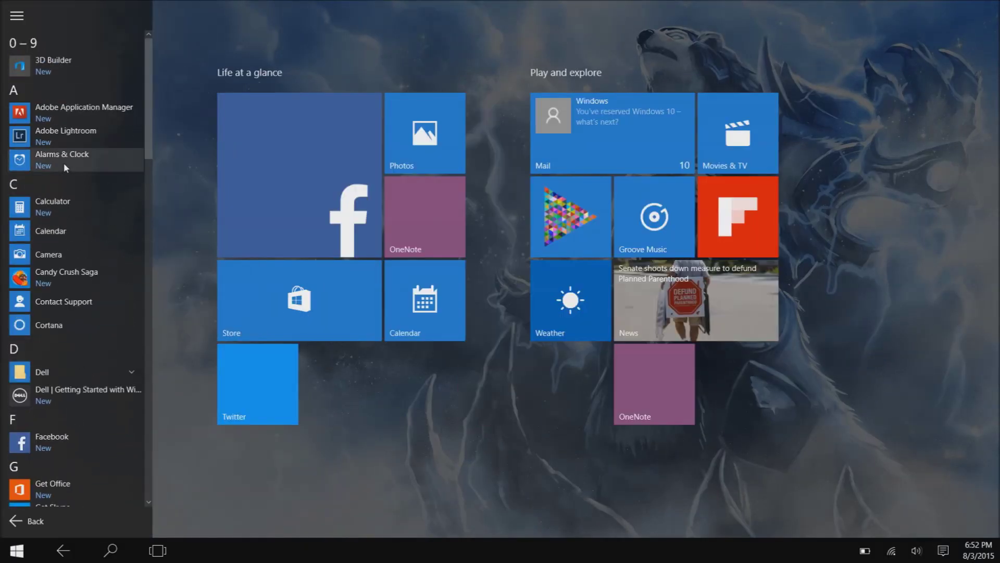
{"action": "left_click", "coordinate": [772, 411]}
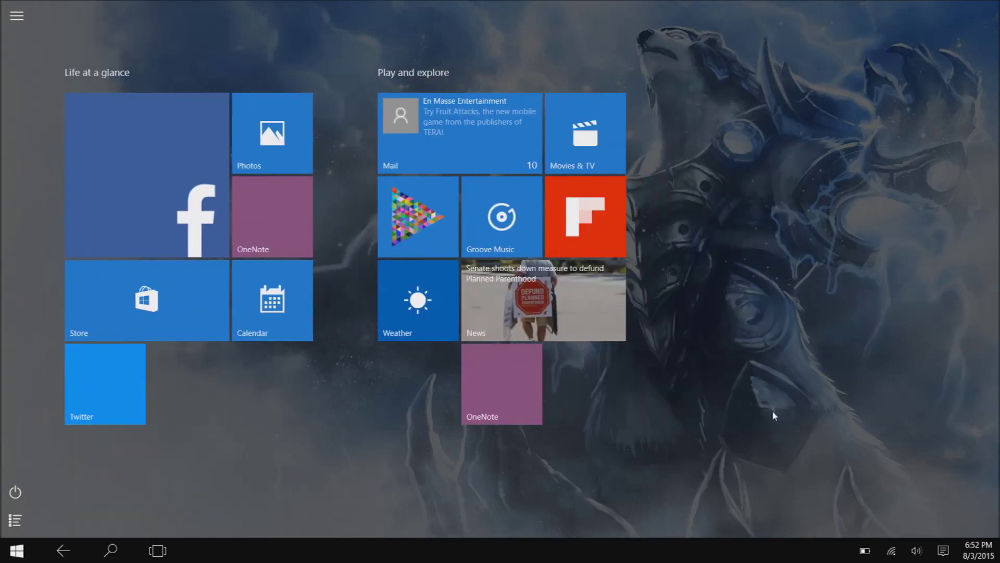
{"action": "left_click", "coordinate": [943, 551]}
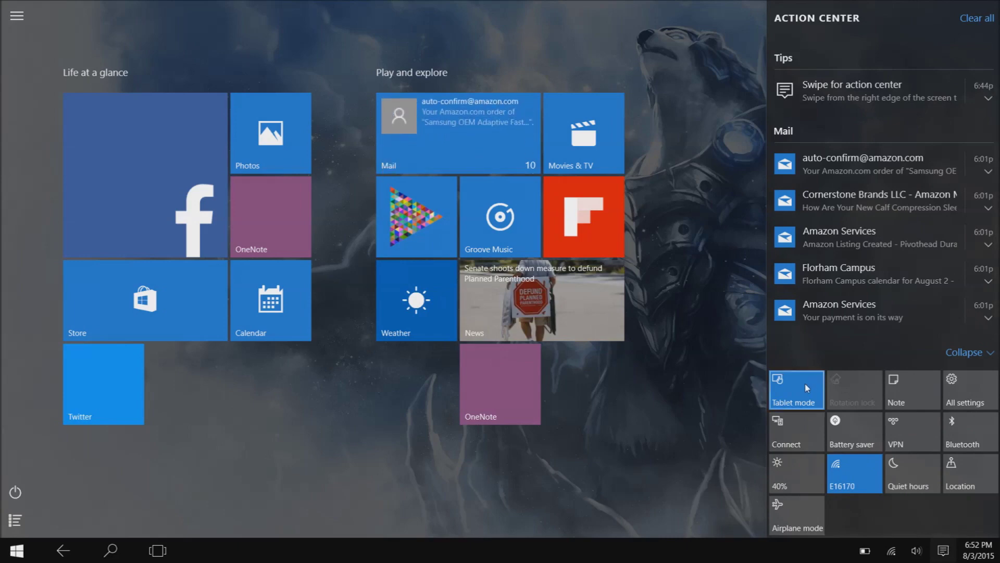
{"action": "left_click", "coordinate": [806, 387]}
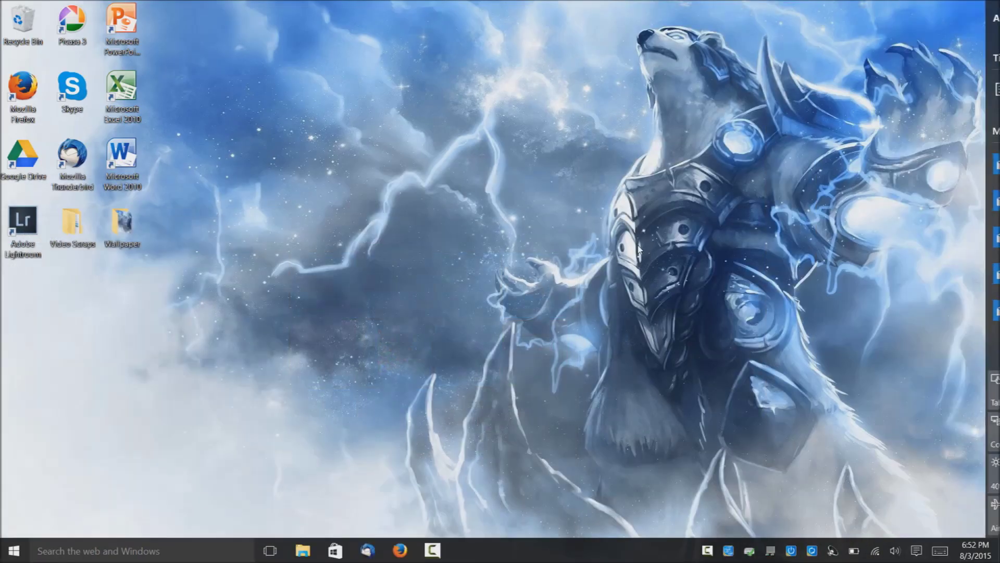
{"action": "left_click", "coordinate": [16, 553]}
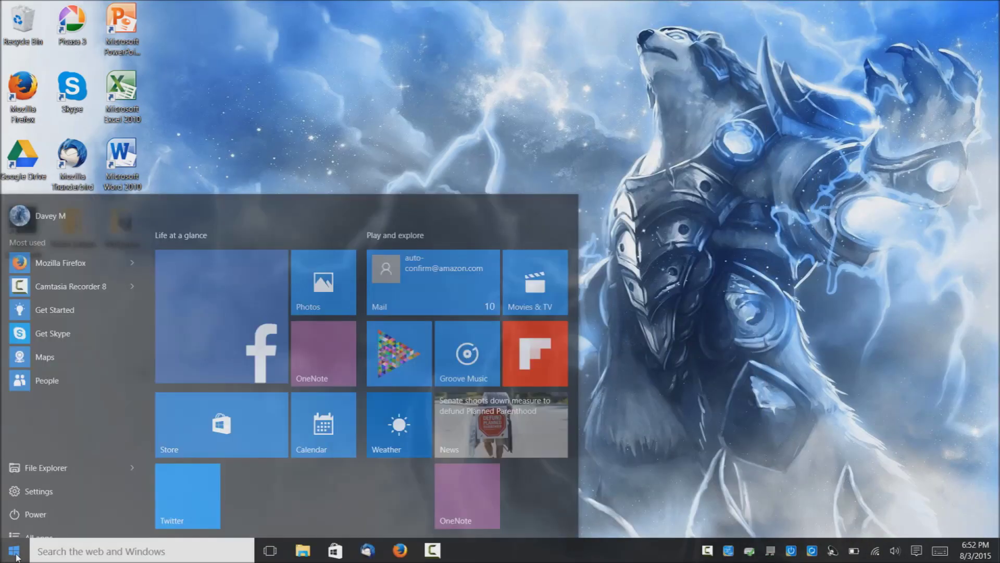
{"action": "left_click_drag", "start_coordinate": [578, 344], "coordinate": [581, 313]}
{"action": "left_click_drag", "start_coordinate": [521, 180], "coordinate": [506, 209]}
{"action": "left_click", "coordinate": [560, 166]}
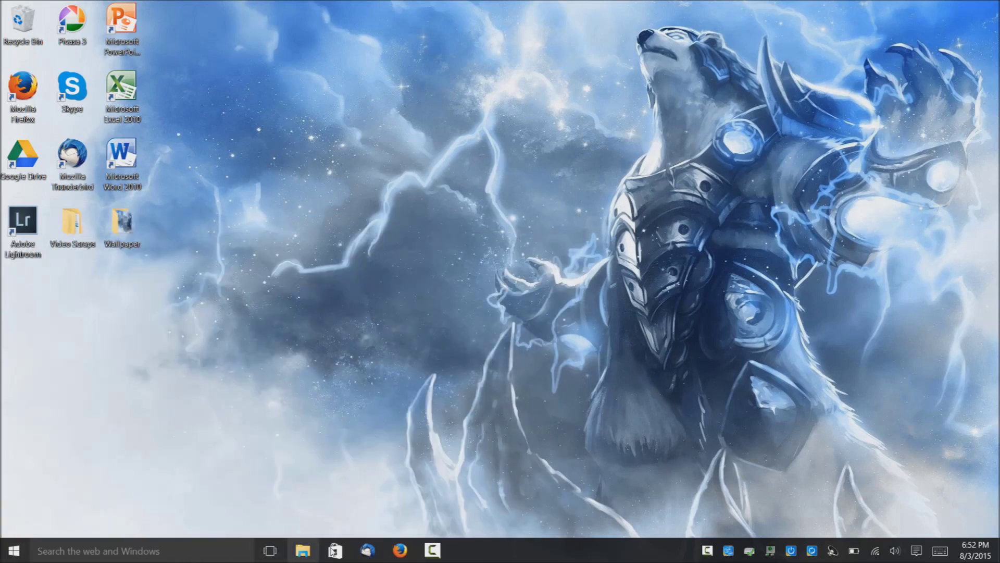
{"action": "left_click", "coordinate": [12, 552]}
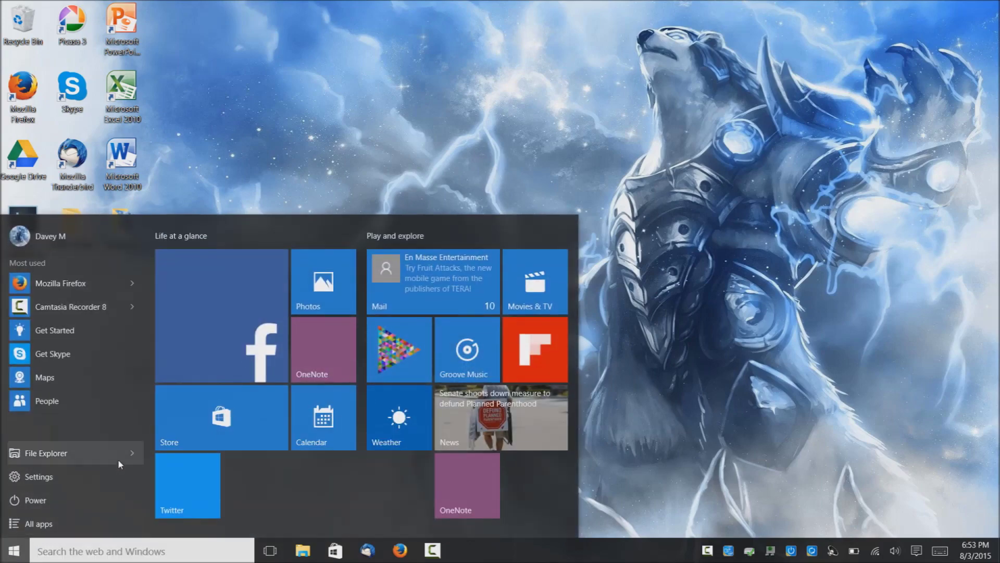
{"action": "left_click", "coordinate": [690, 307]}
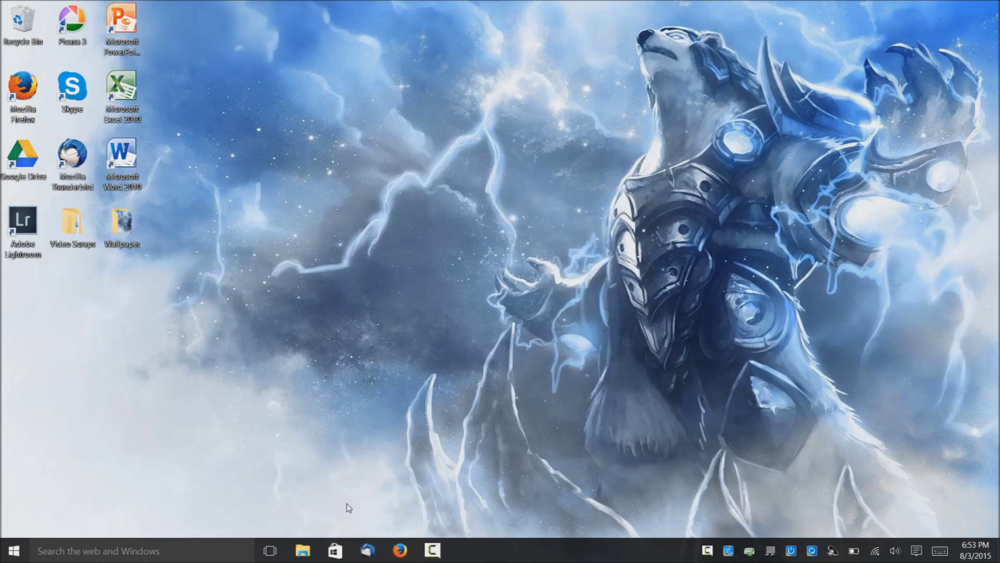
Step: Launch and close the Store, then search the taskbar for 'google'
{"action": "left_click", "coordinate": [336, 551]}
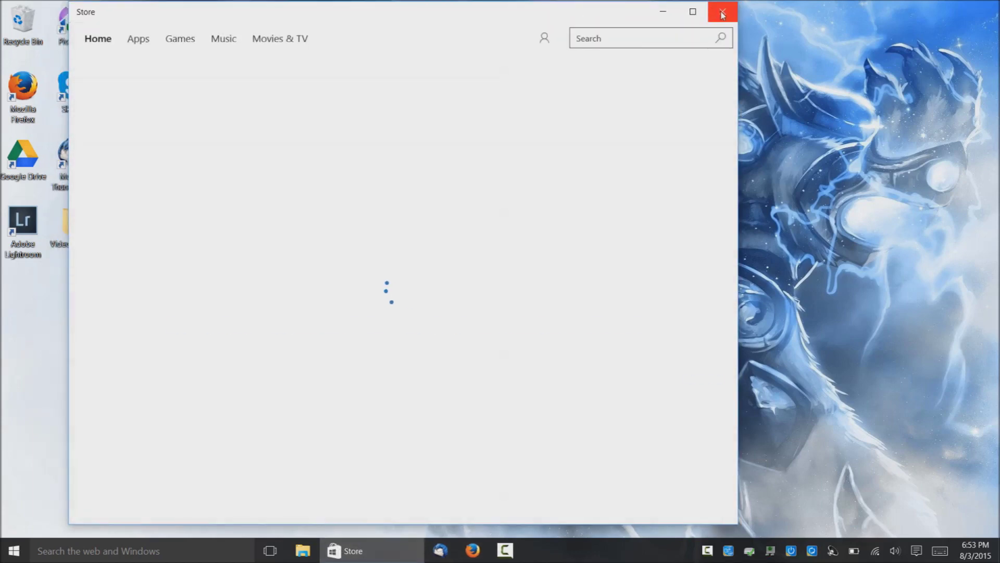
{"action": "left_click", "coordinate": [722, 12]}
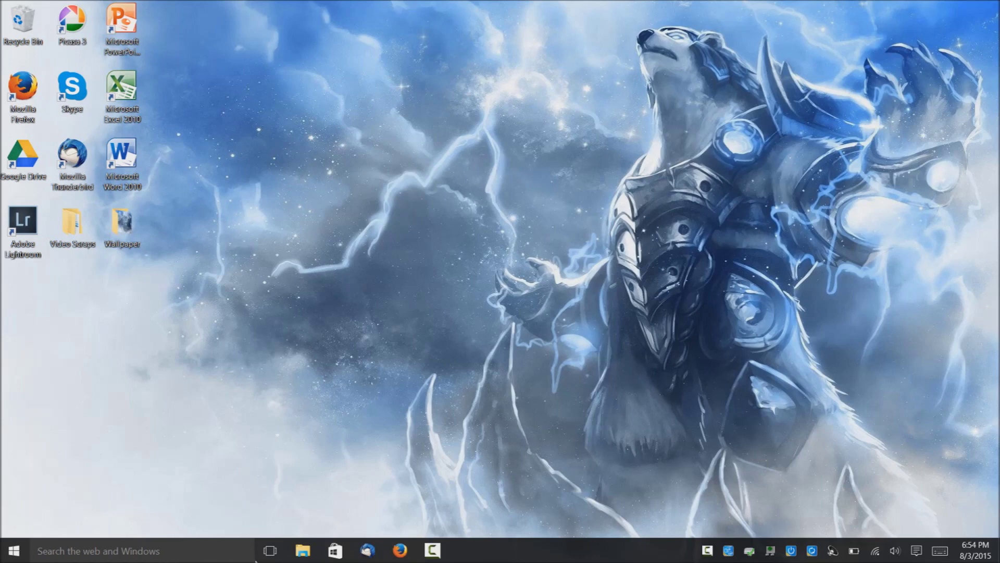
{"action": "left_click", "coordinate": [105, 553]}
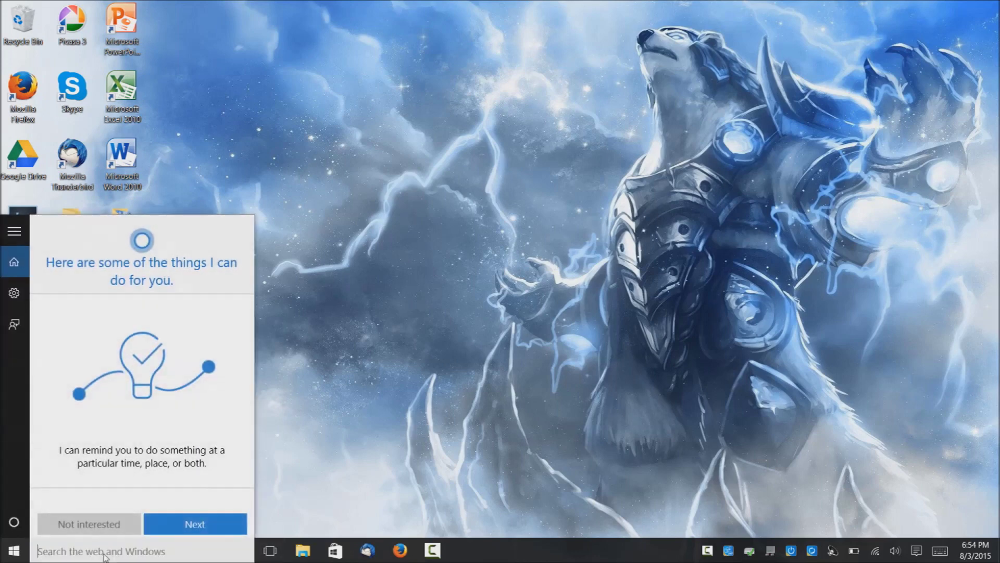
{"action": "type", "text": "google"}
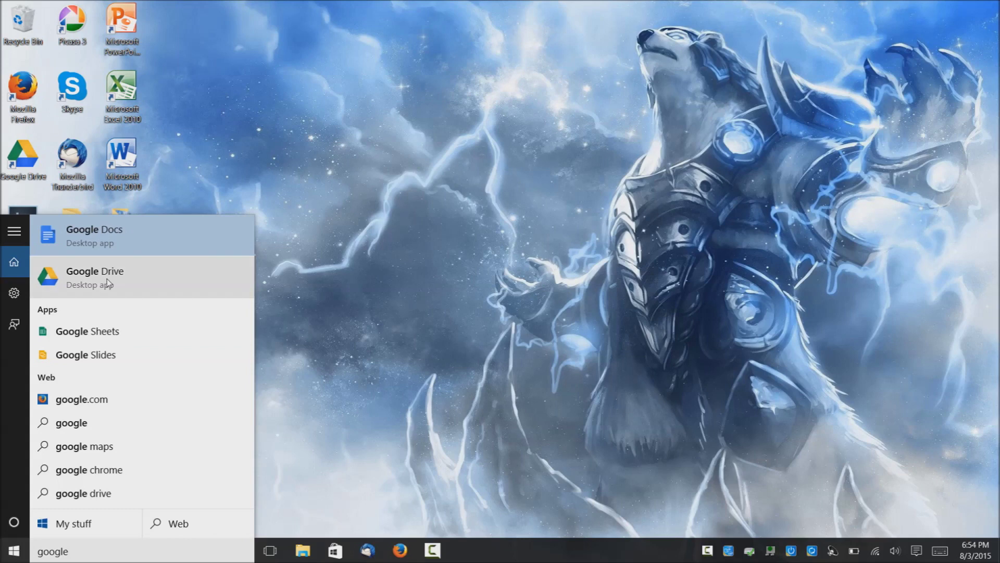
Step: Look through Cortana's settings and feedback form, then return to Cortana's home page
{"action": "left_click", "coordinate": [14, 292]}
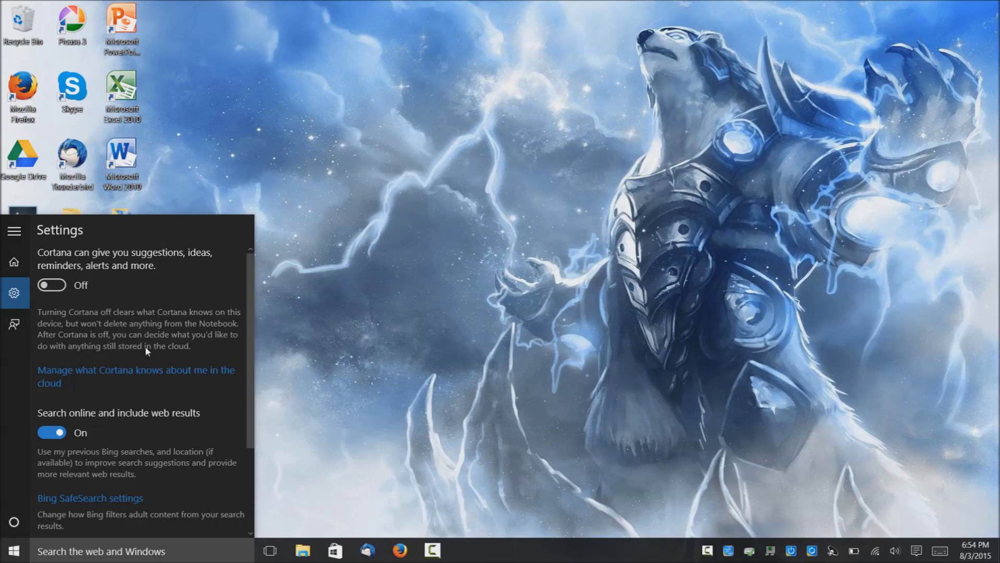
{"action": "scroll", "coordinate": [143, 351], "scroll_direction": "down", "scroll_amount": 2}
{"action": "scroll", "coordinate": [143, 351], "scroll_direction": "up", "scroll_amount": 2}
{"action": "left_click", "coordinate": [17, 328]}
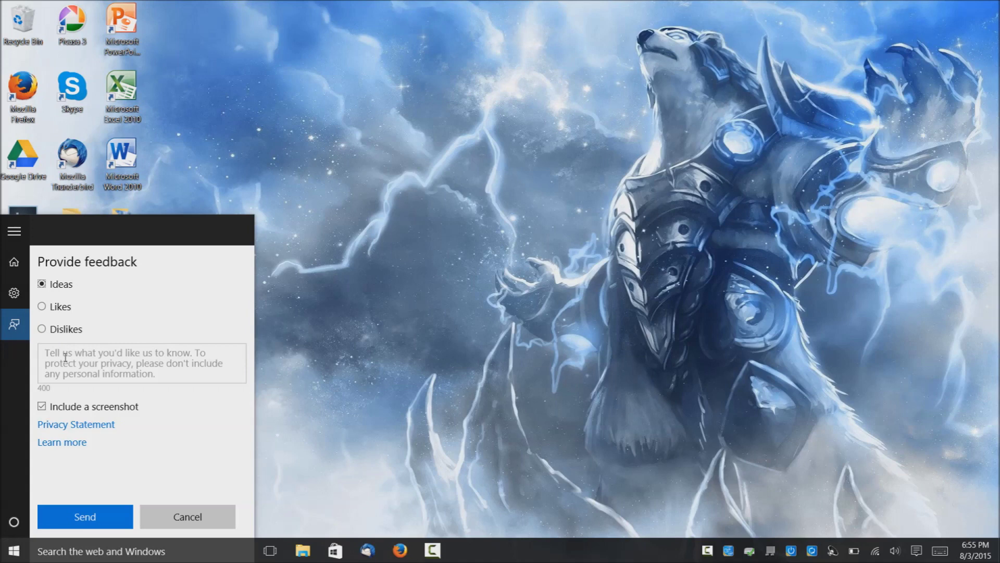
{"action": "left_click", "coordinate": [17, 523]}
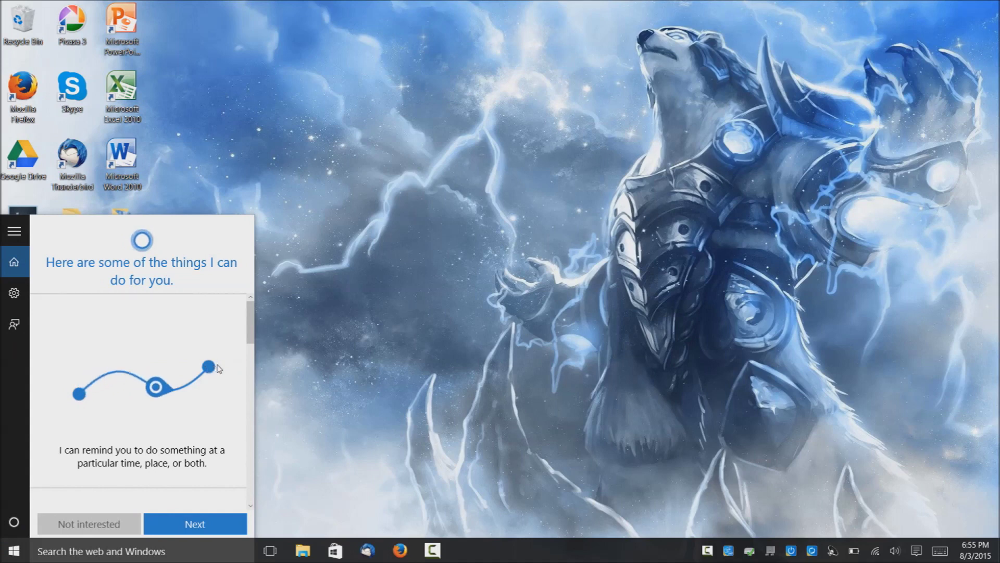
Step: Scroll Cortana's tips and decline its help with Not interested, then I'm sure
{"action": "left_click_drag", "start_coordinate": [251, 333], "coordinate": [254, 290]}
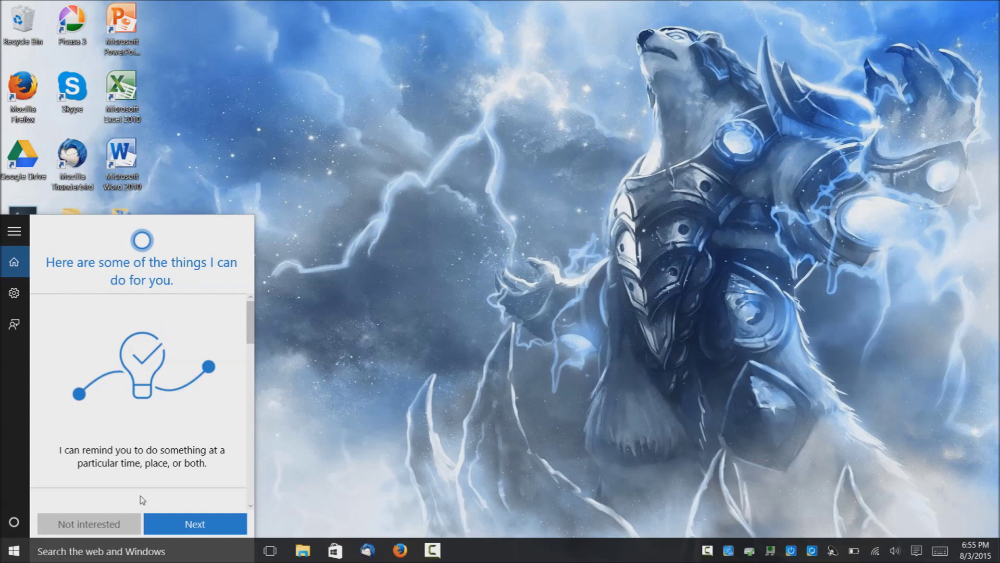
{"action": "left_click_drag", "start_coordinate": [247, 308], "coordinate": [245, 433]}
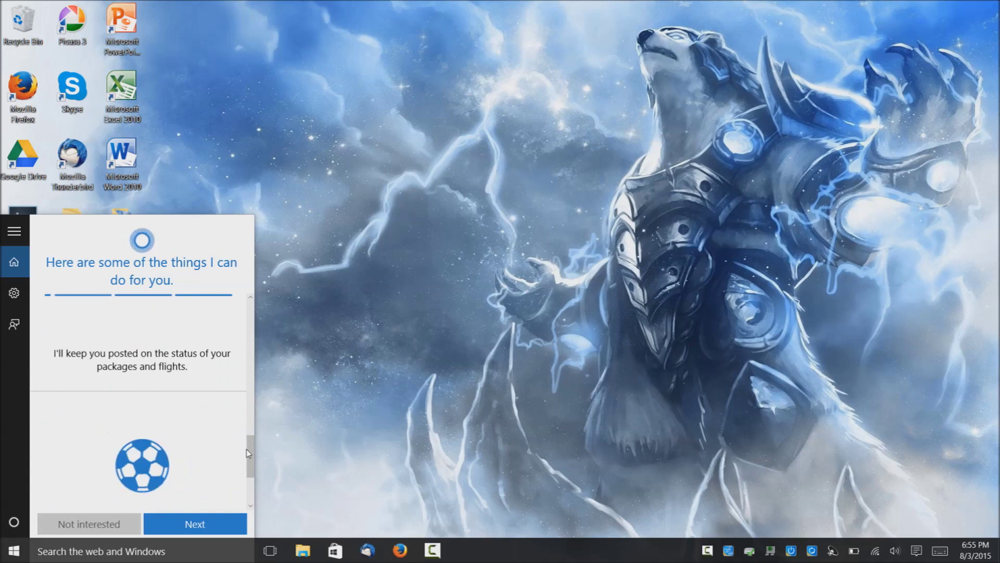
{"action": "left_click", "coordinate": [107, 527]}
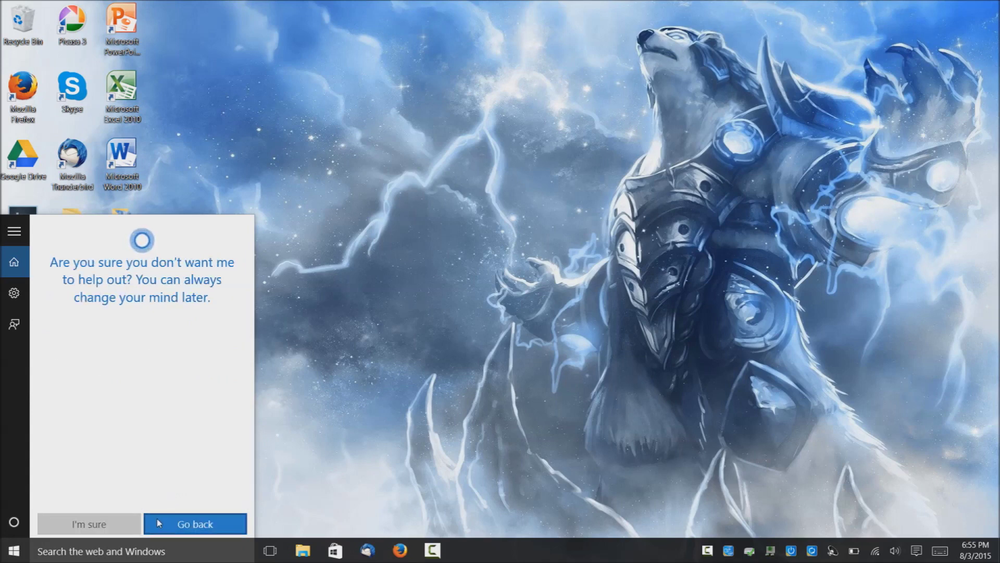
{"action": "left_click", "coordinate": [111, 524]}
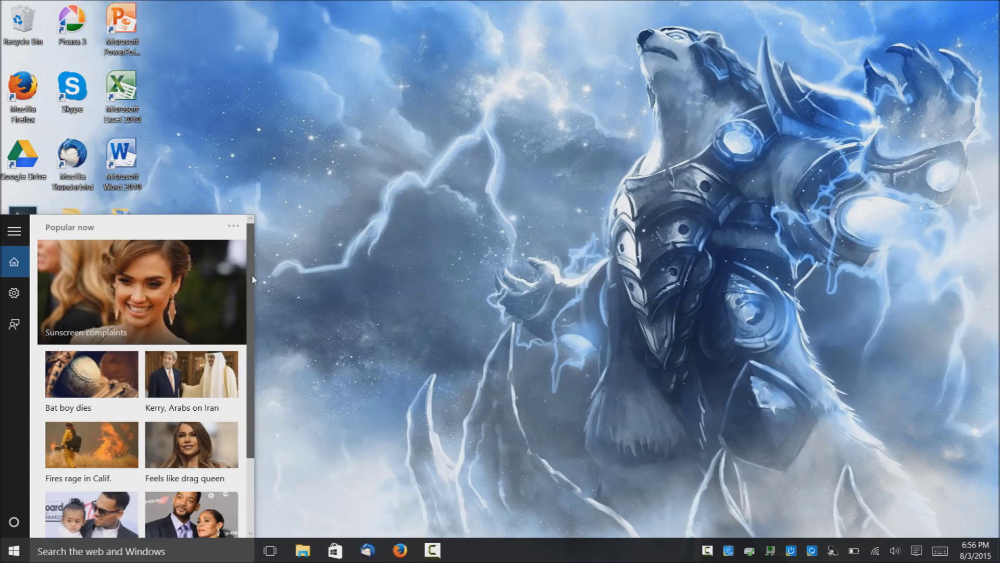
Step: Scroll the Popular now headlines, then close the search panel to the desktop
{"action": "scroll", "coordinate": [251, 334], "scroll_direction": "down", "scroll_amount": 2}
{"action": "scroll", "coordinate": [249, 390], "scroll_direction": "up", "scroll_amount": 2}
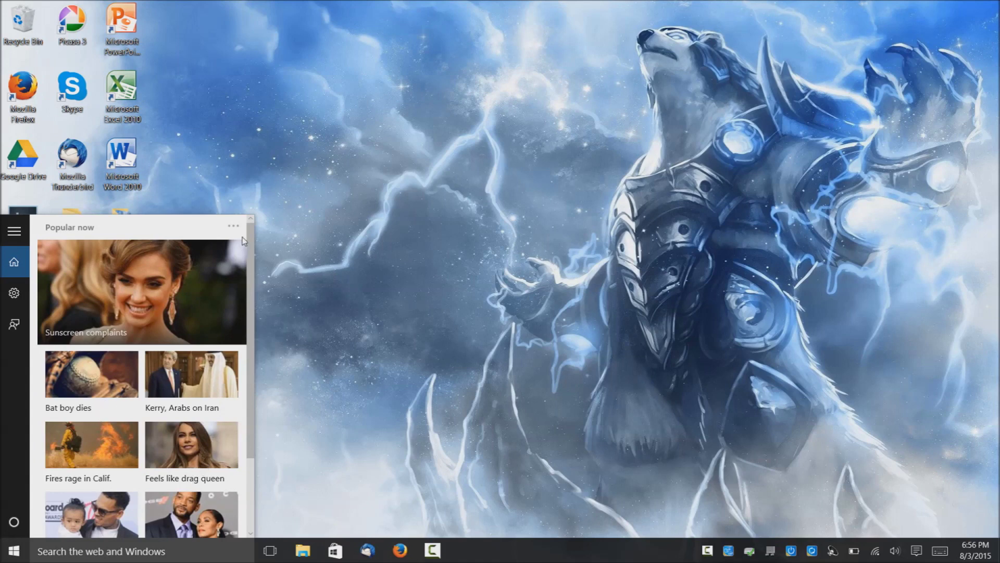
{"action": "left_click", "coordinate": [263, 208]}
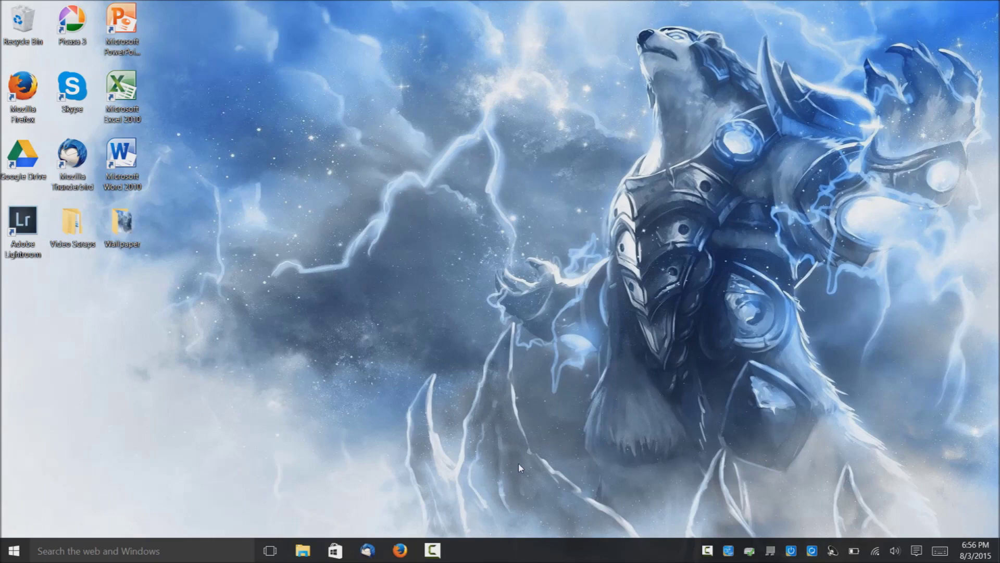
{"action": "left_click", "coordinate": [14, 550]}
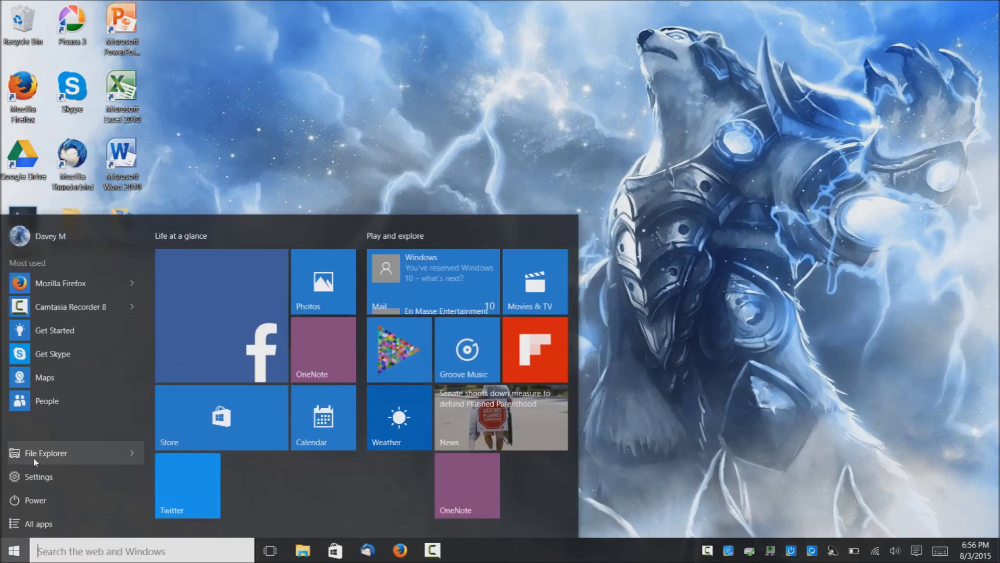
{"action": "left_click", "coordinate": [39, 478]}
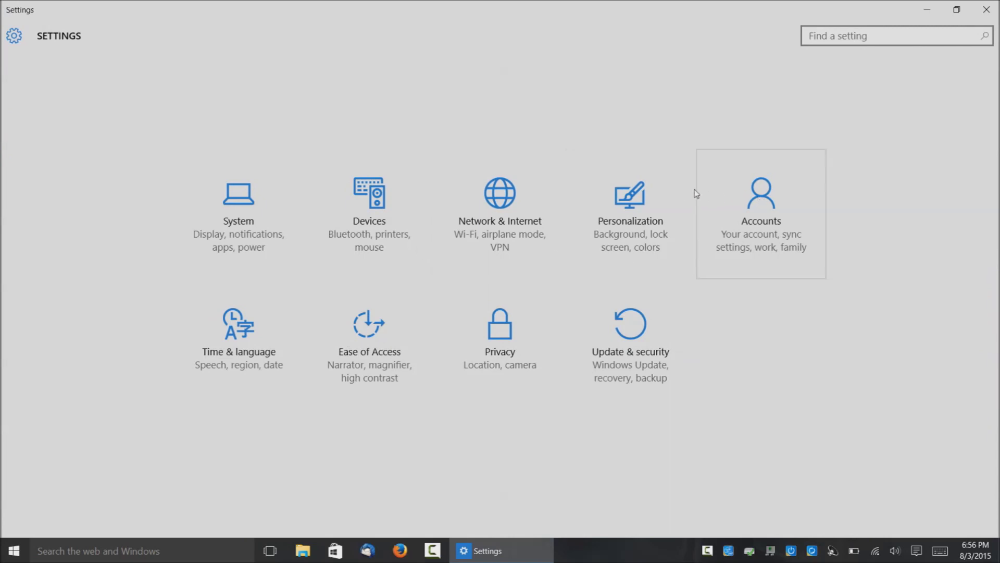
{"action": "left_click", "coordinate": [259, 230]}
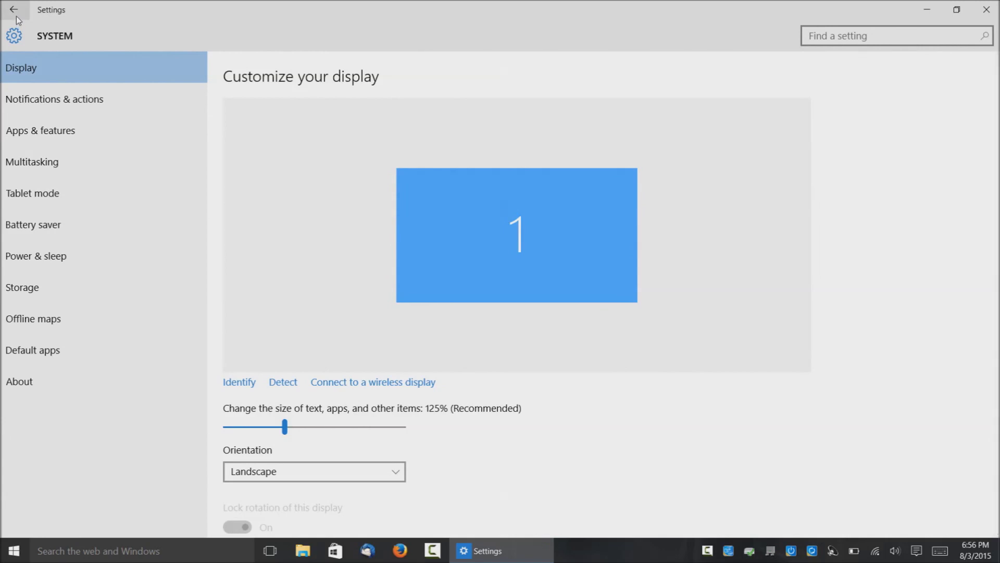
{"action": "left_click", "coordinate": [17, 17]}
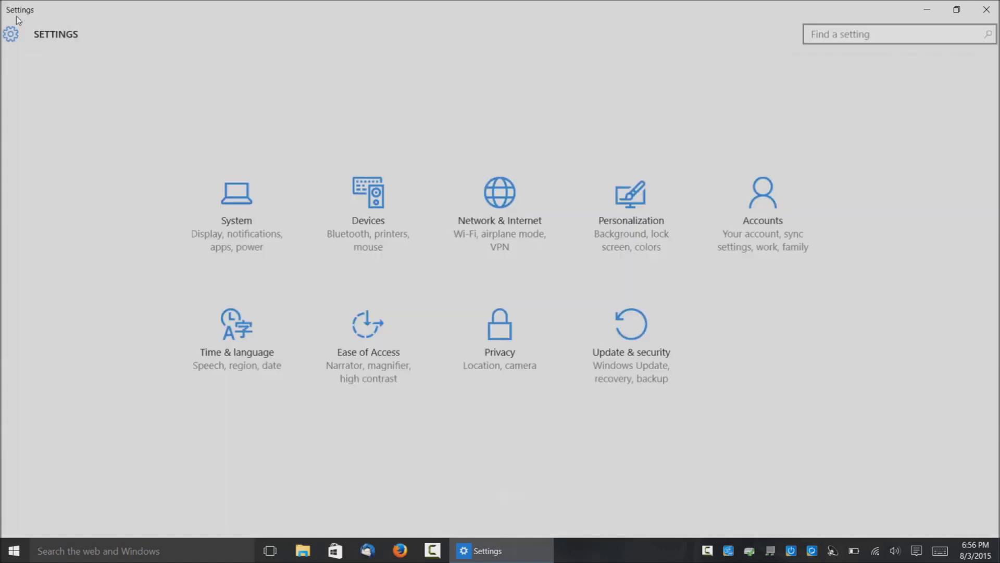
{"action": "left_click", "coordinate": [769, 210]}
{"action": "scroll", "coordinate": [252, 197], "scroll_direction": "down", "scroll_amount": 3}
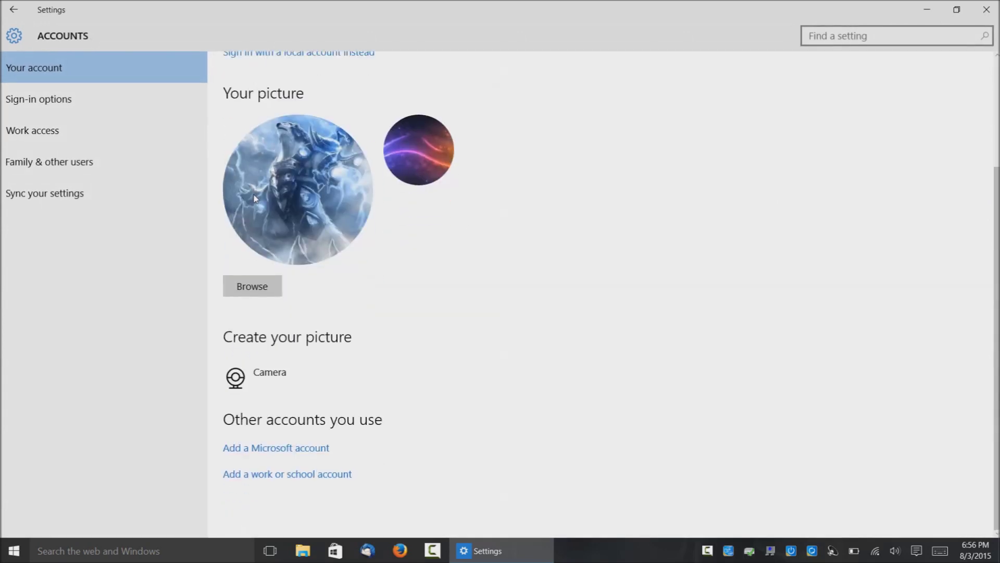
{"action": "left_click", "coordinate": [14, 11]}
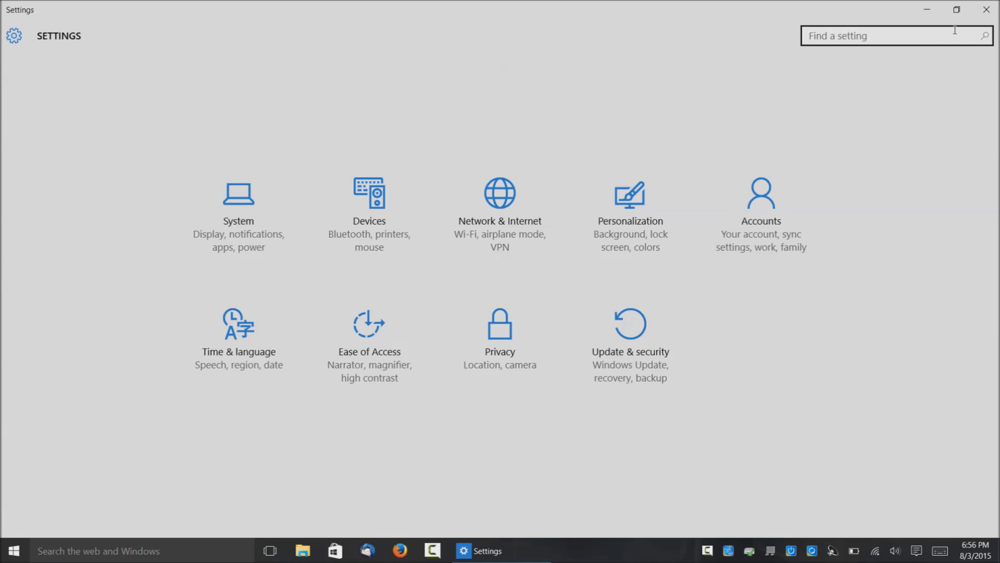
{"action": "left_click", "coordinate": [986, 9]}
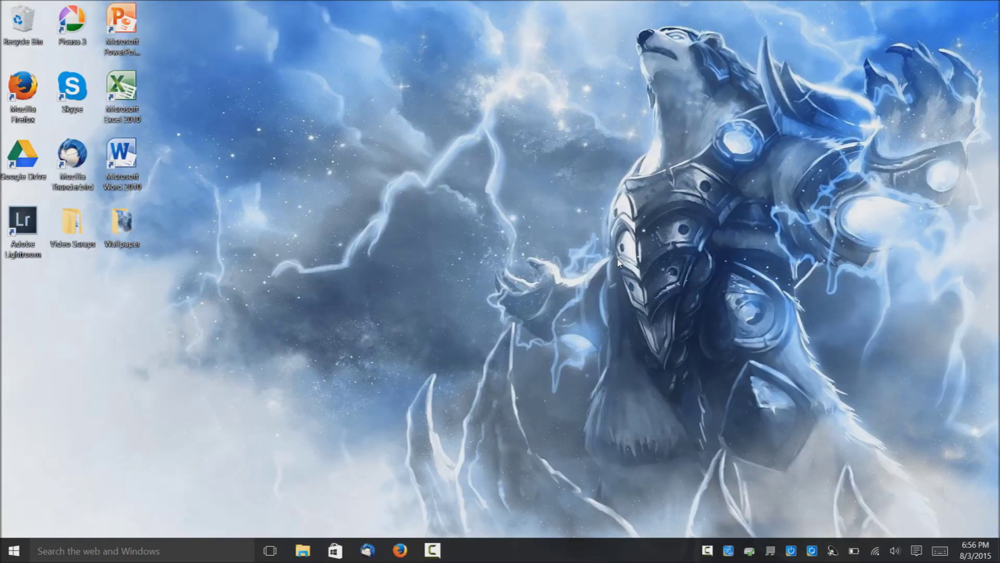